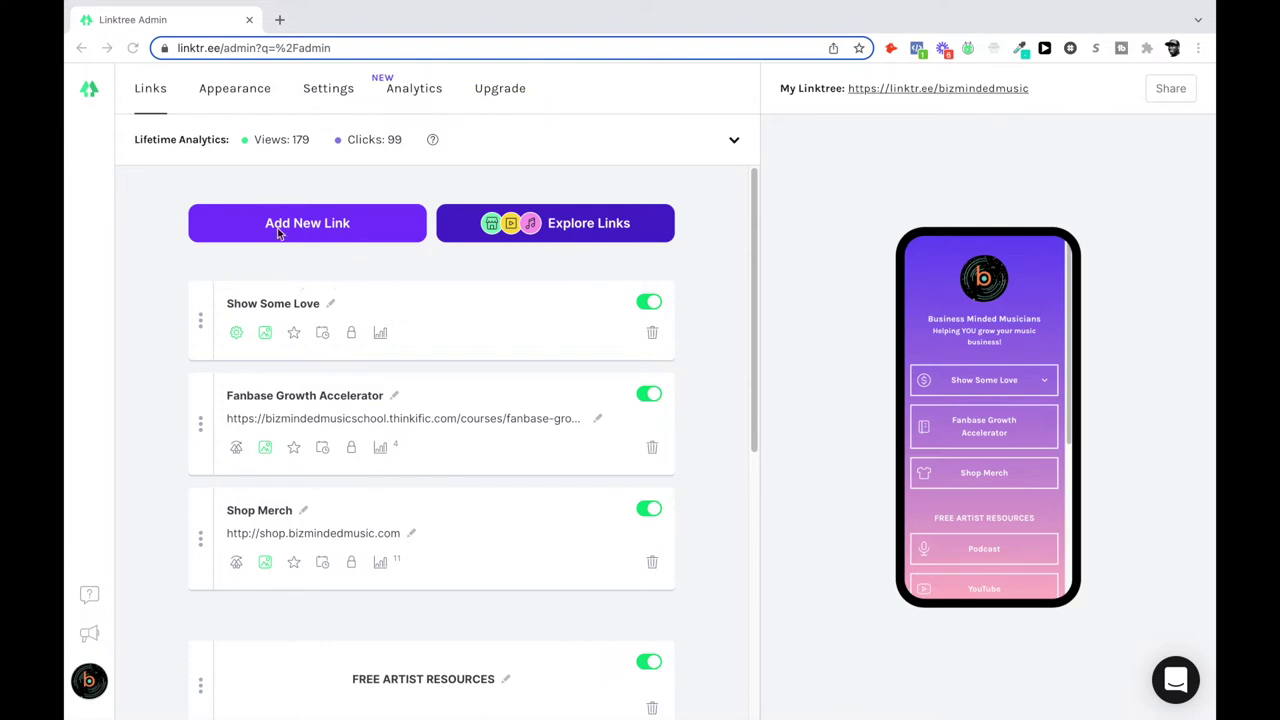
- Add a new Linktree link titled 'Bandsintown'
click(316, 226)
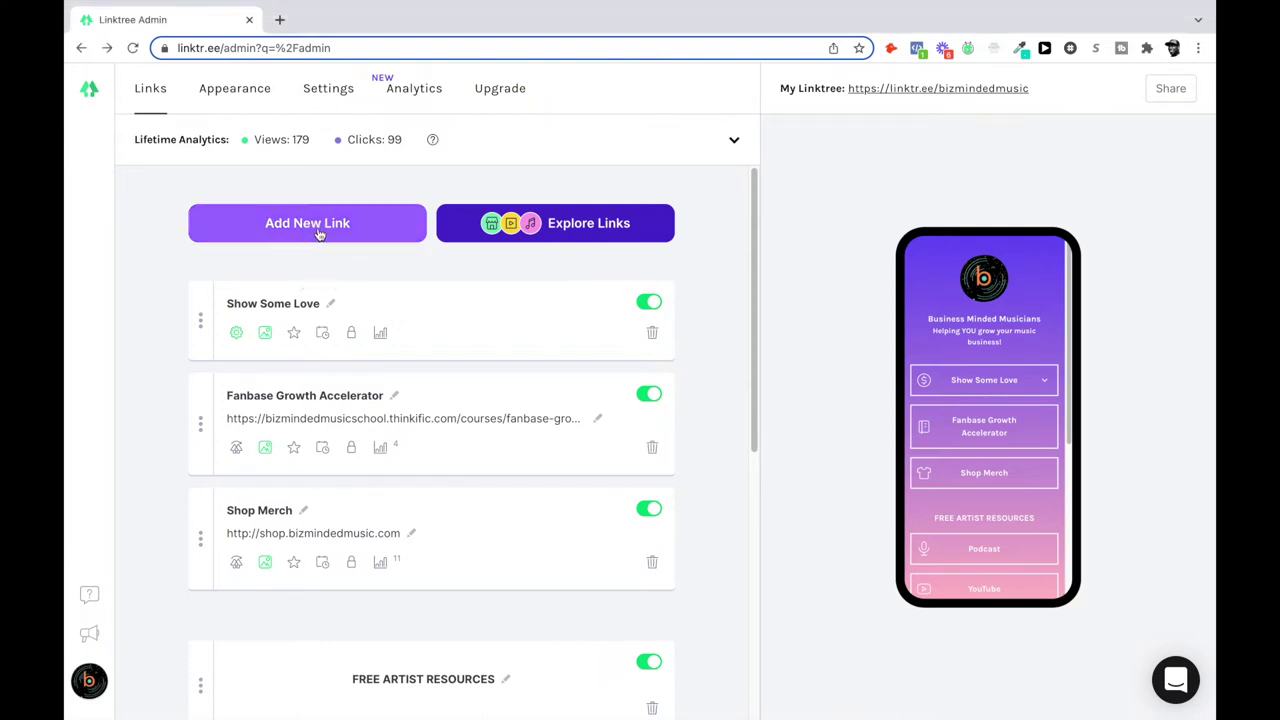
click(318, 230)
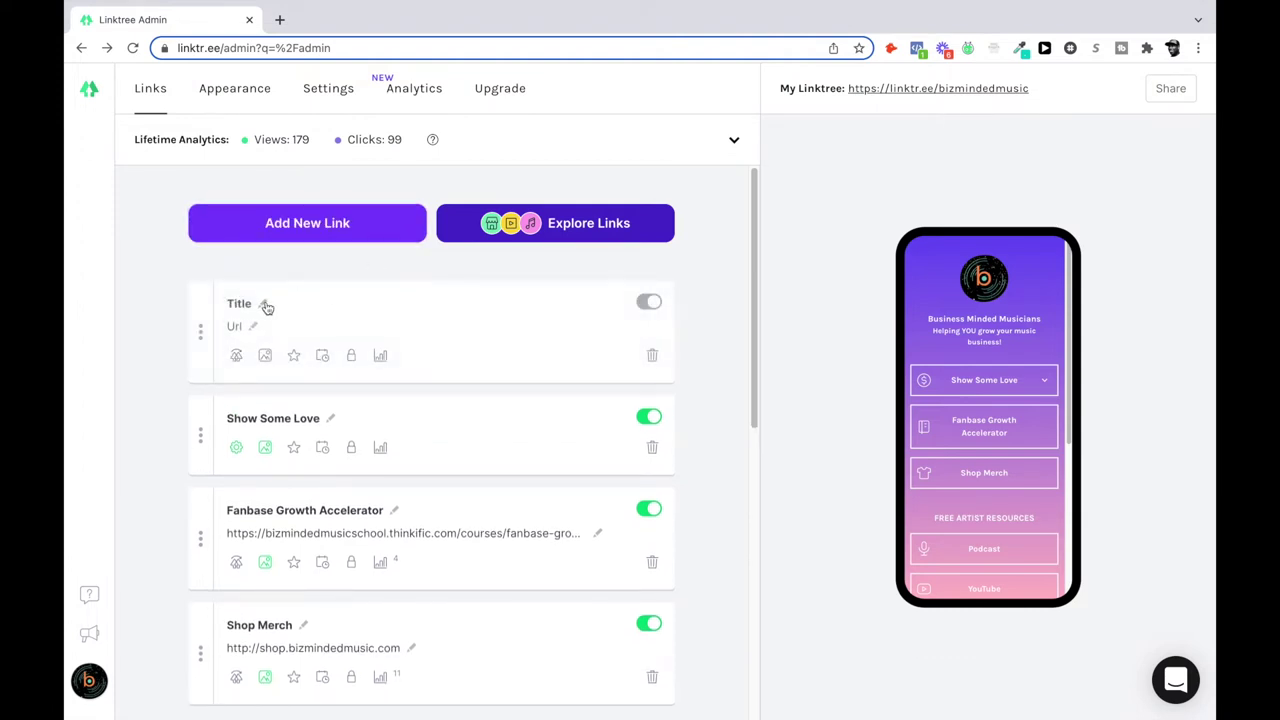
click(263, 302)
text(Ban)
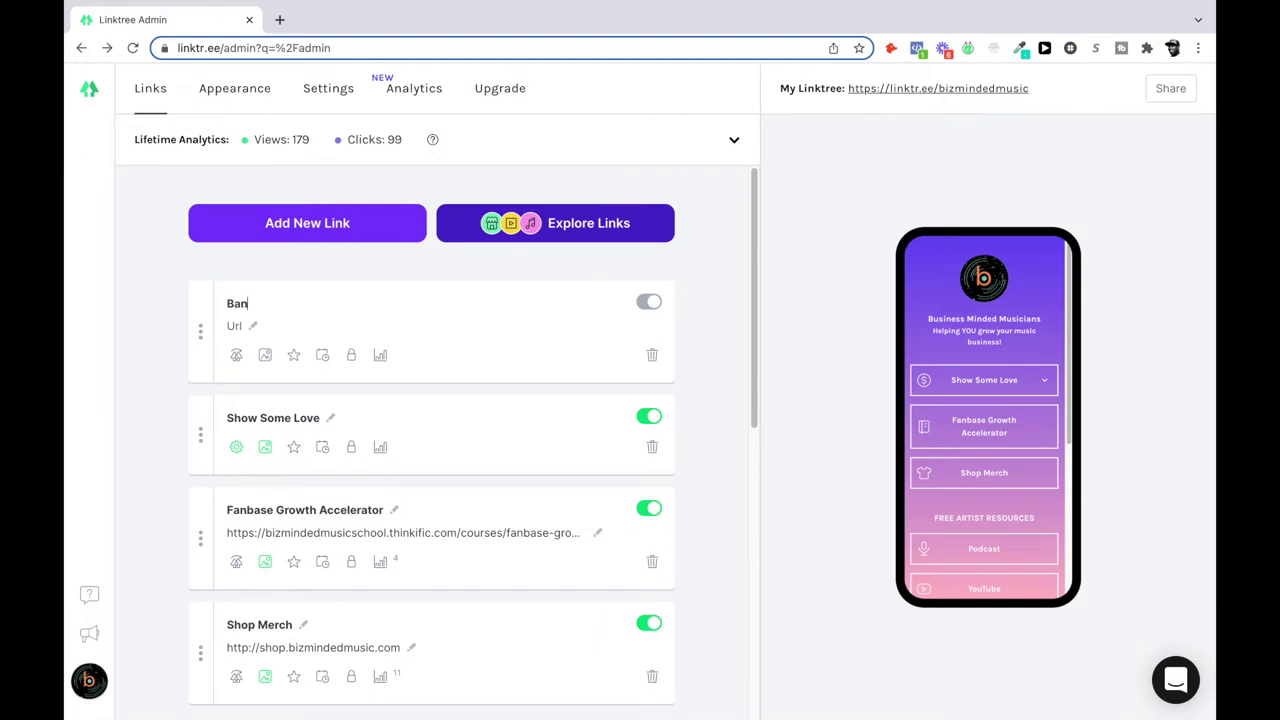
text(di)
key(BackSpace)
text(sint)
key(BackSpace)
key(BackSpace)
key(BackSpace)
text(intown)
- Paste the copied Bandsintown event-page address as the link's URL and save it
click(254, 331)
key(ctrl+v)
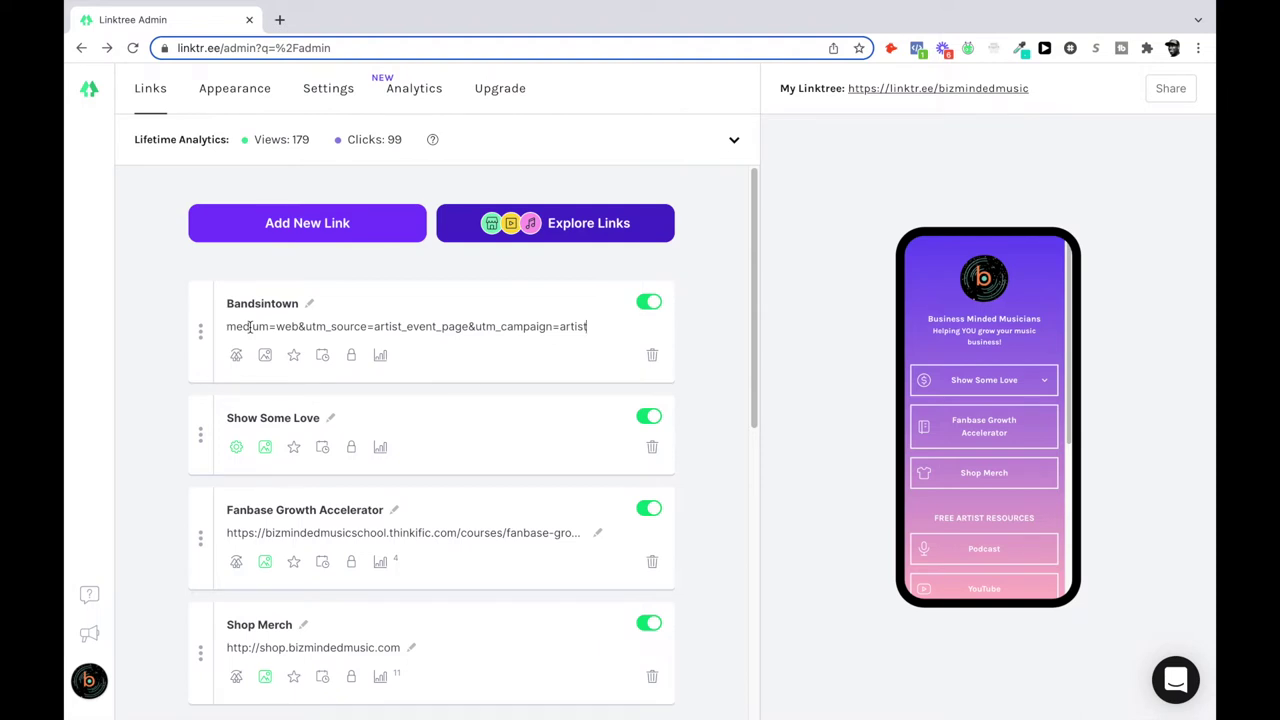
click(702, 320)
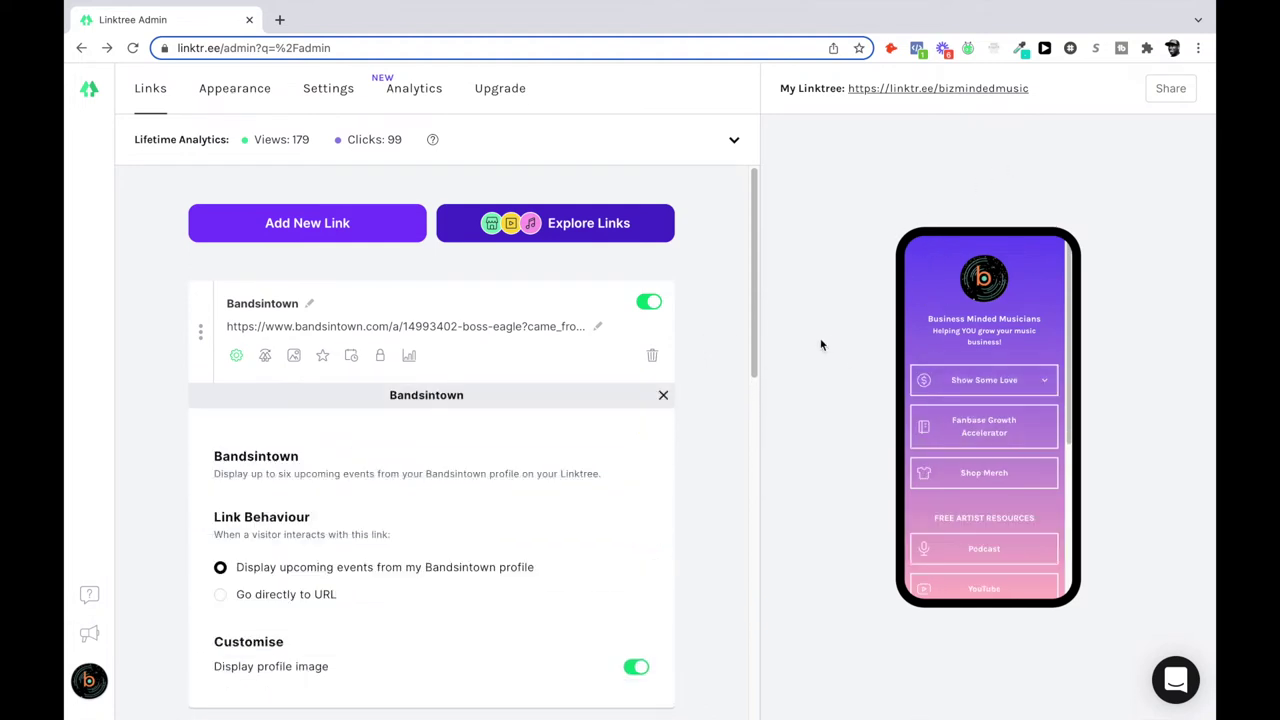
- Switch the Bandsintown link behaviour to Go directly to URL, then back to Display upcoming events
scroll(378, 370, down, 1)
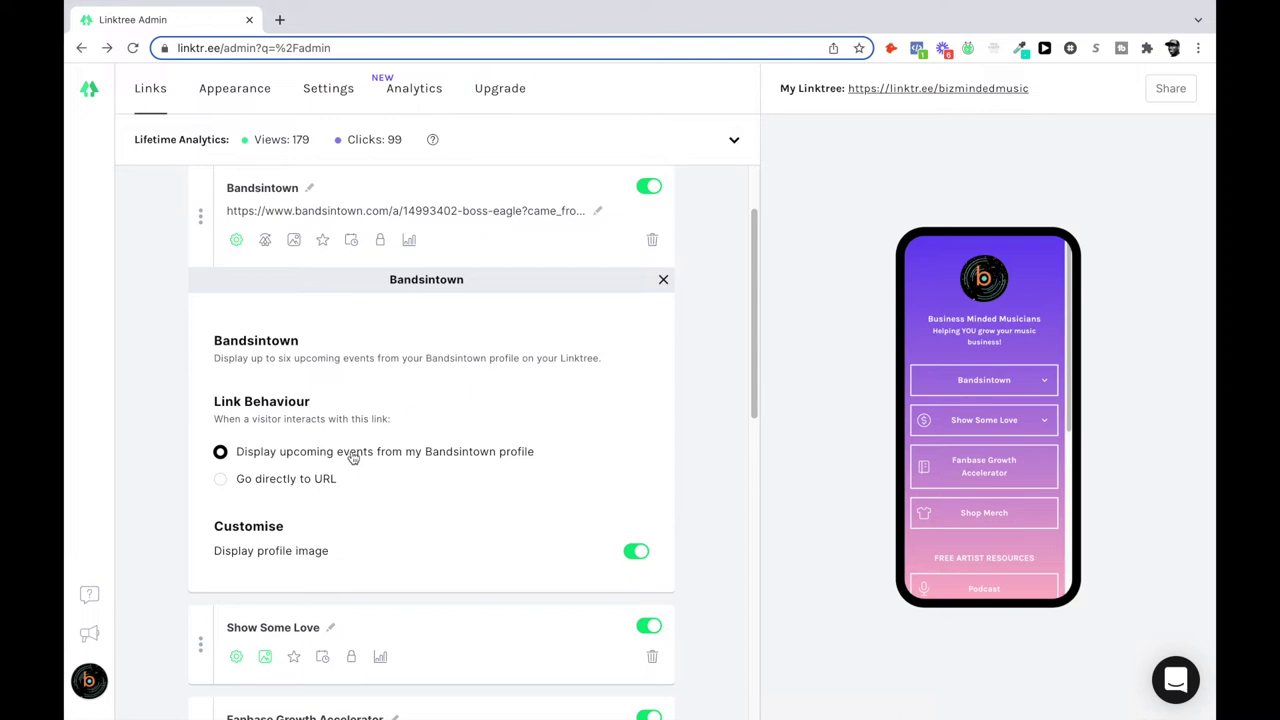
click(220, 479)
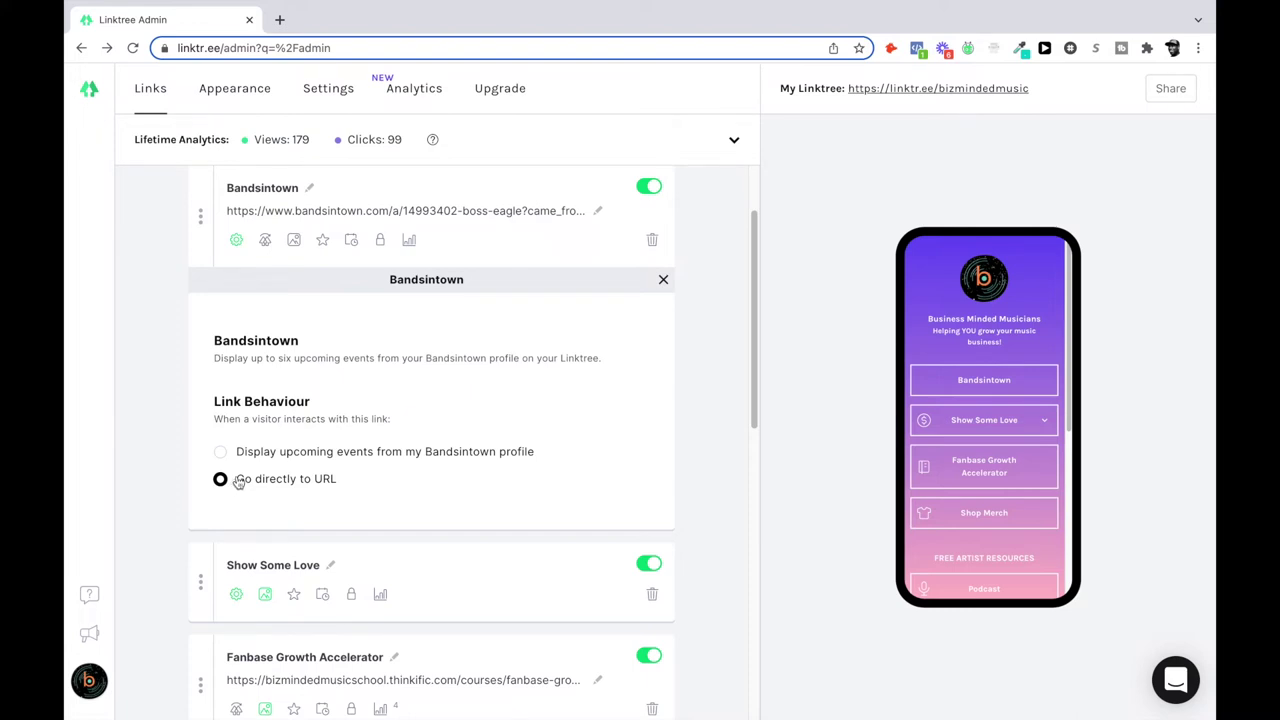
click(220, 453)
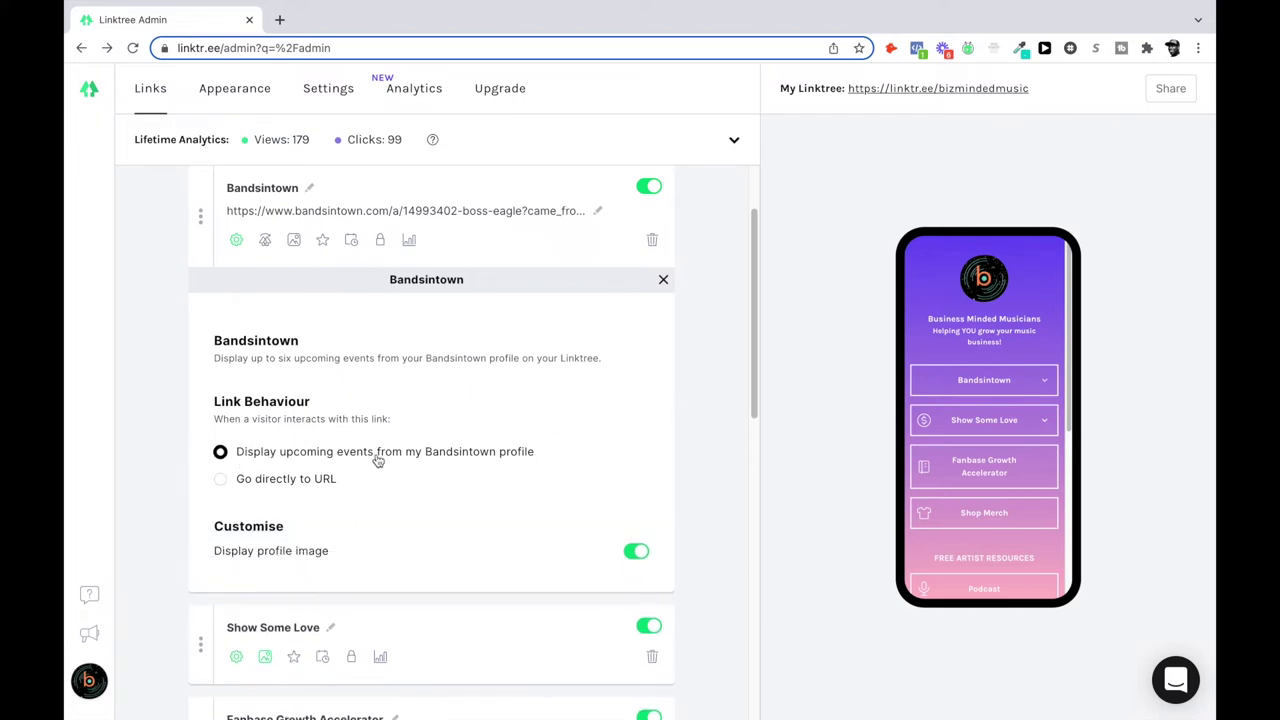
click(630, 556)
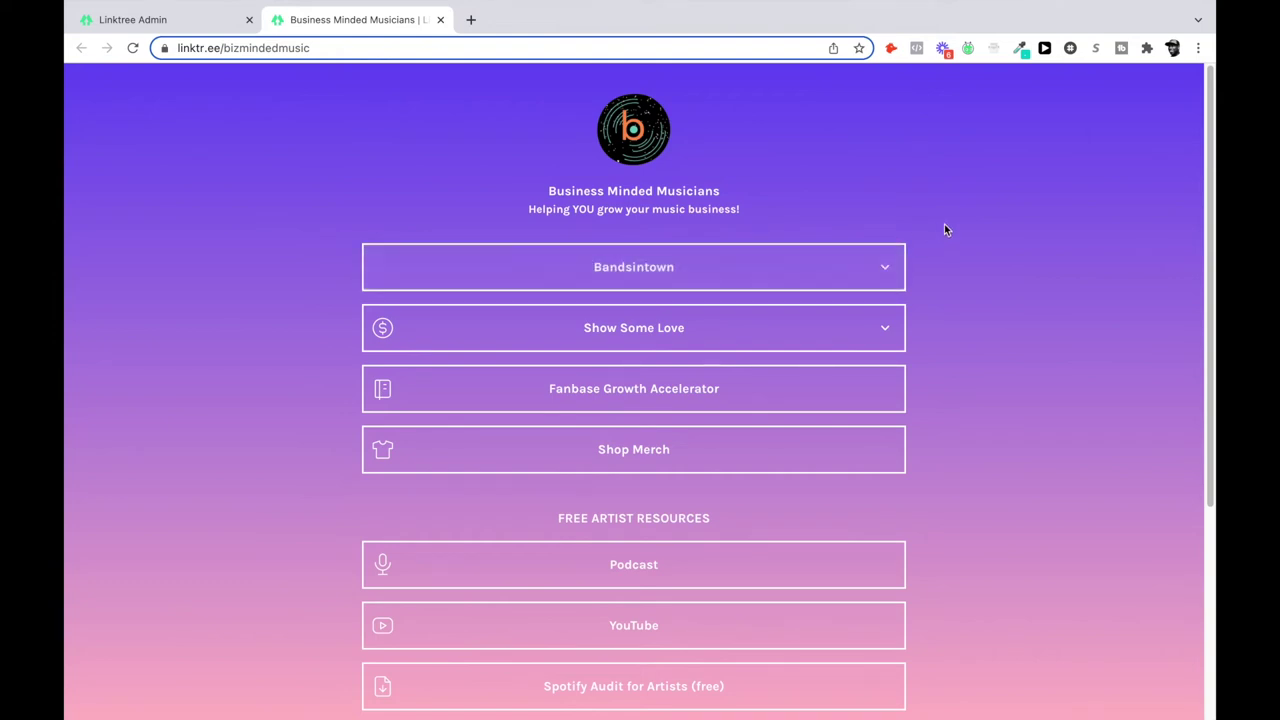
- Expand Bandsintown on the public page, open the April 15 830 North concert, then close both Bandsintown tabs
click(888, 271)
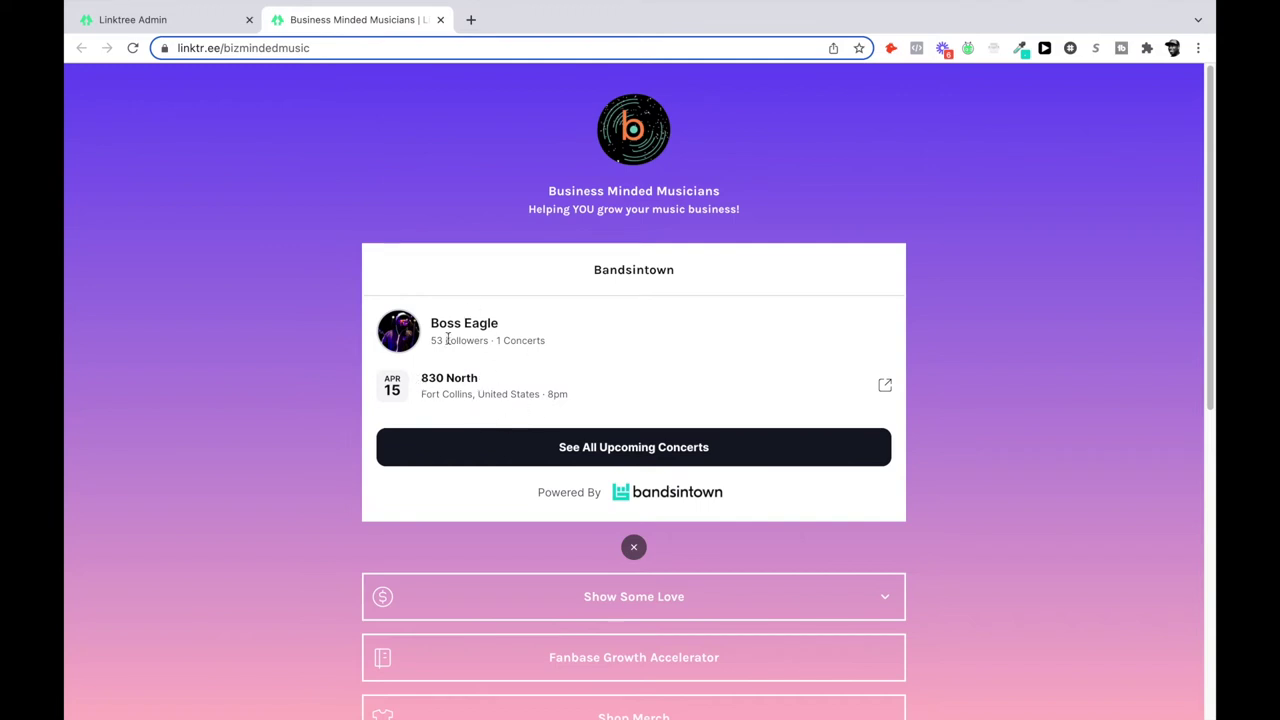
click(885, 389)
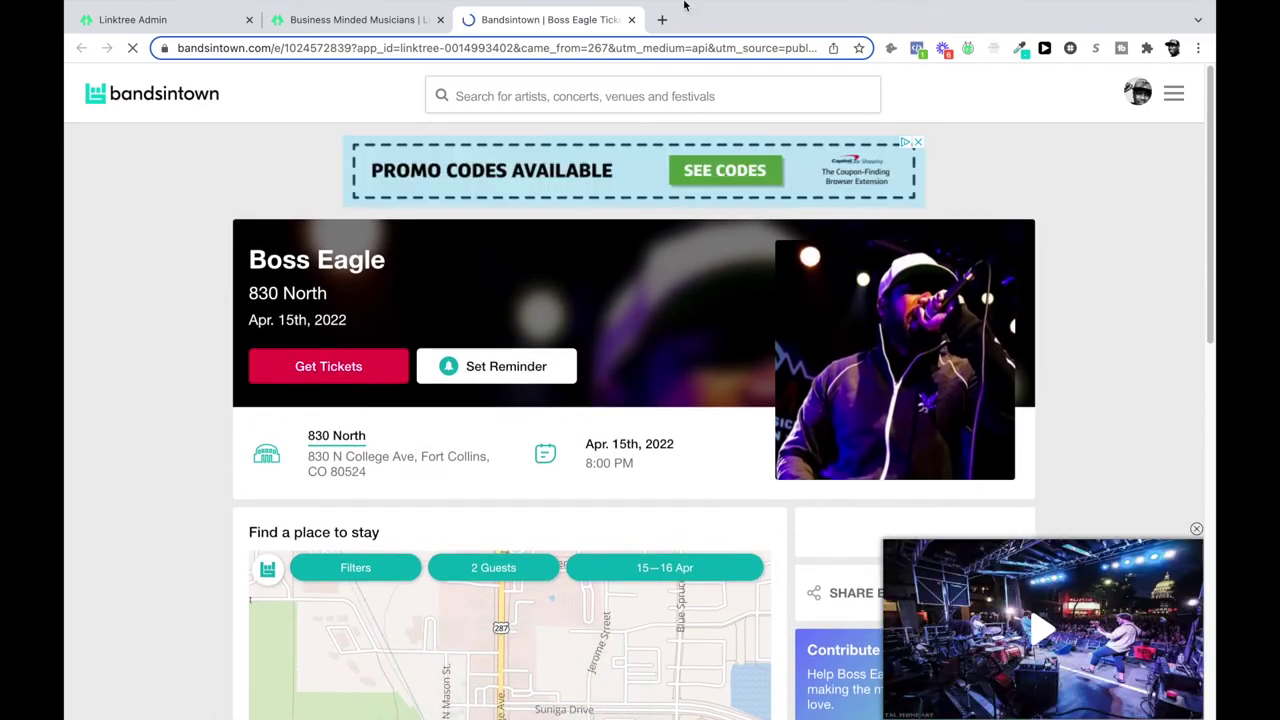
click(631, 20)
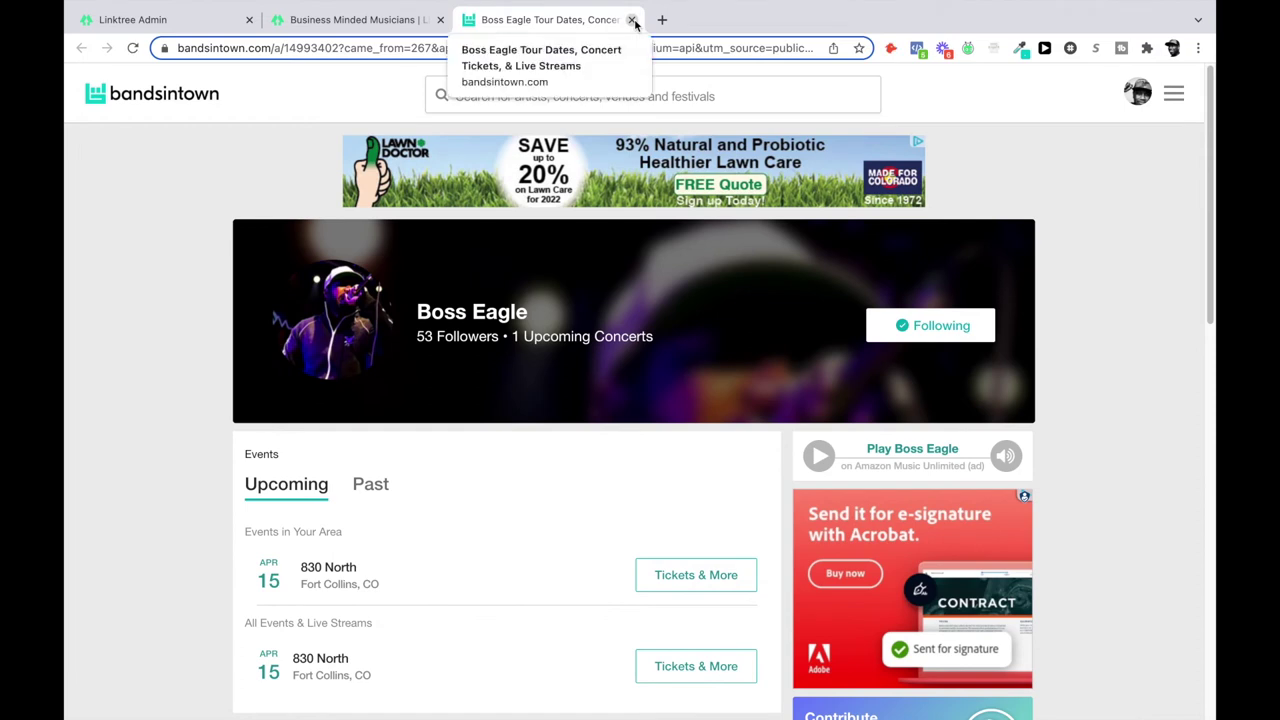
click(632, 20)
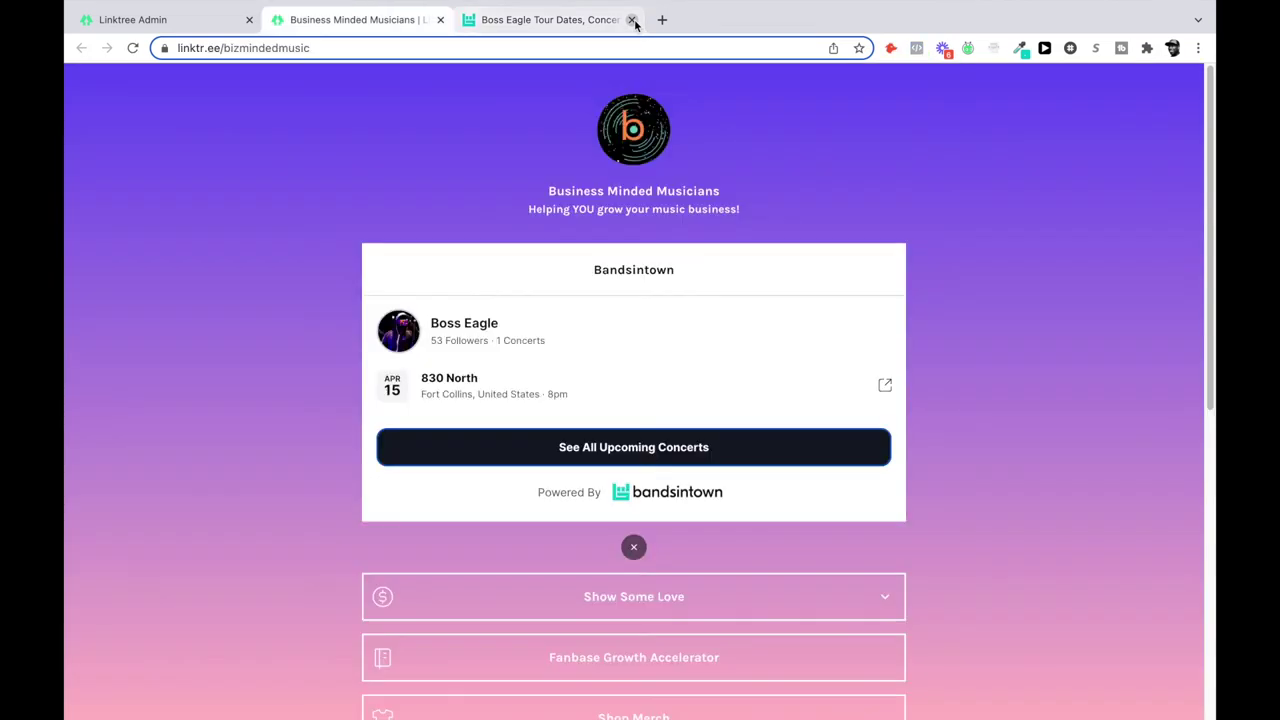
- Set the Bandsintown link to Go directly to URL and check that it opens the artist page
click(441, 20)
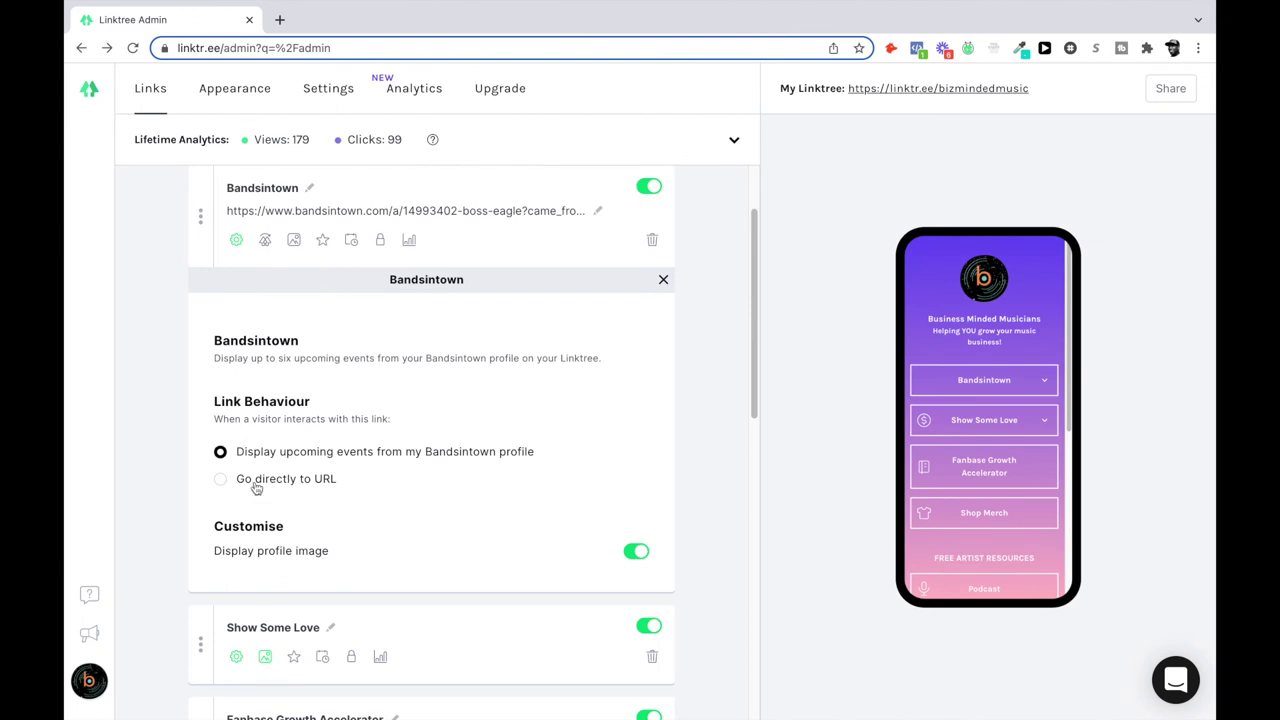
click(221, 480)
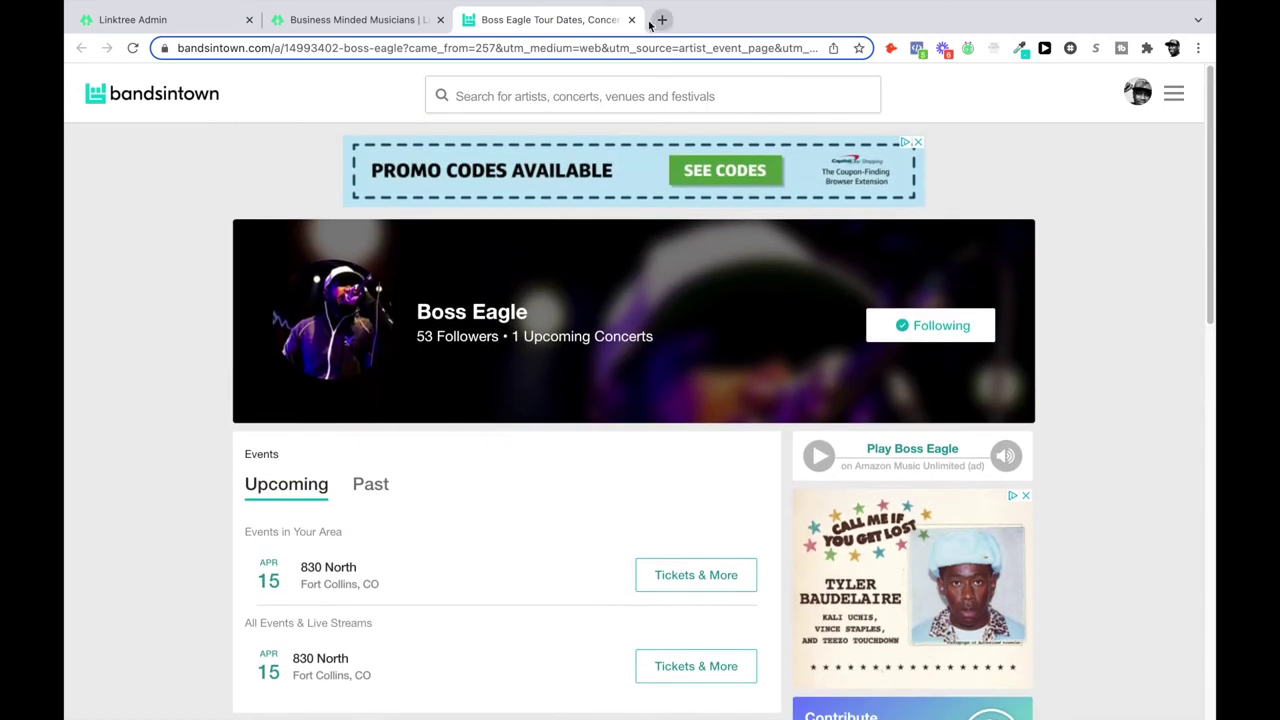
click(631, 20)
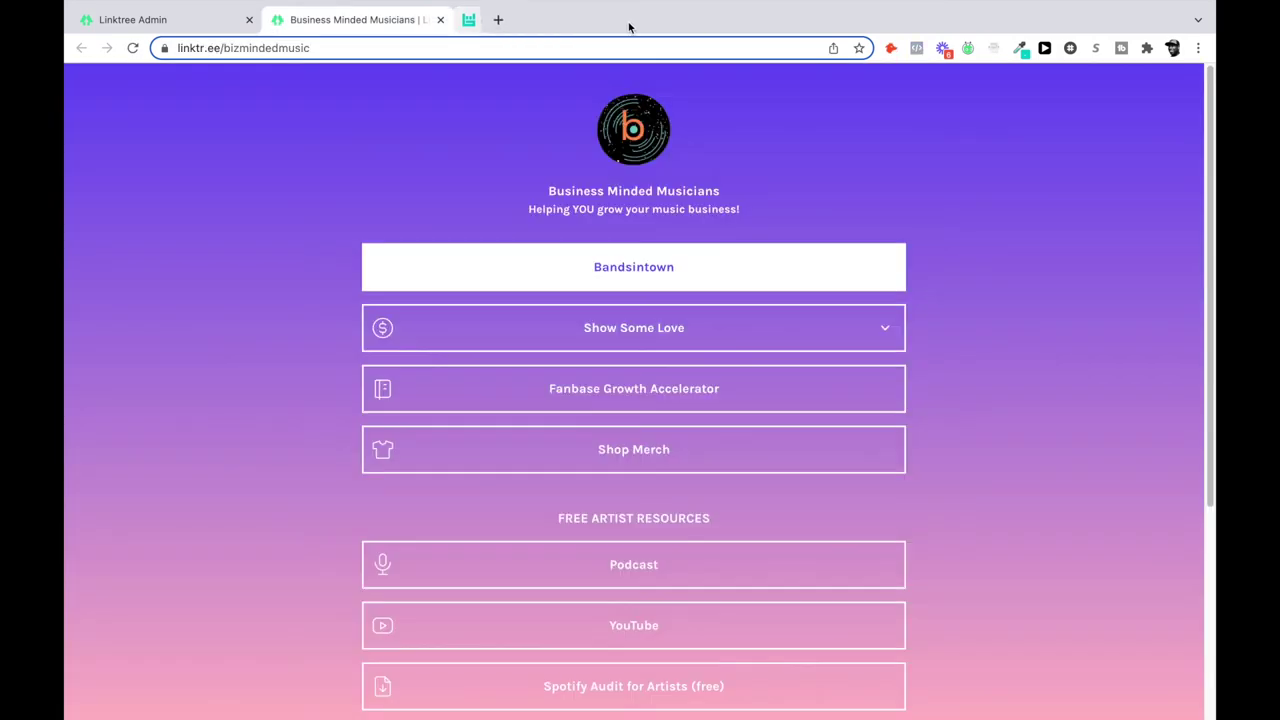
- Restore Display upcoming events for Bandsintown and expand it on the public page to show the 830 North concert
click(441, 20)
click(220, 451)
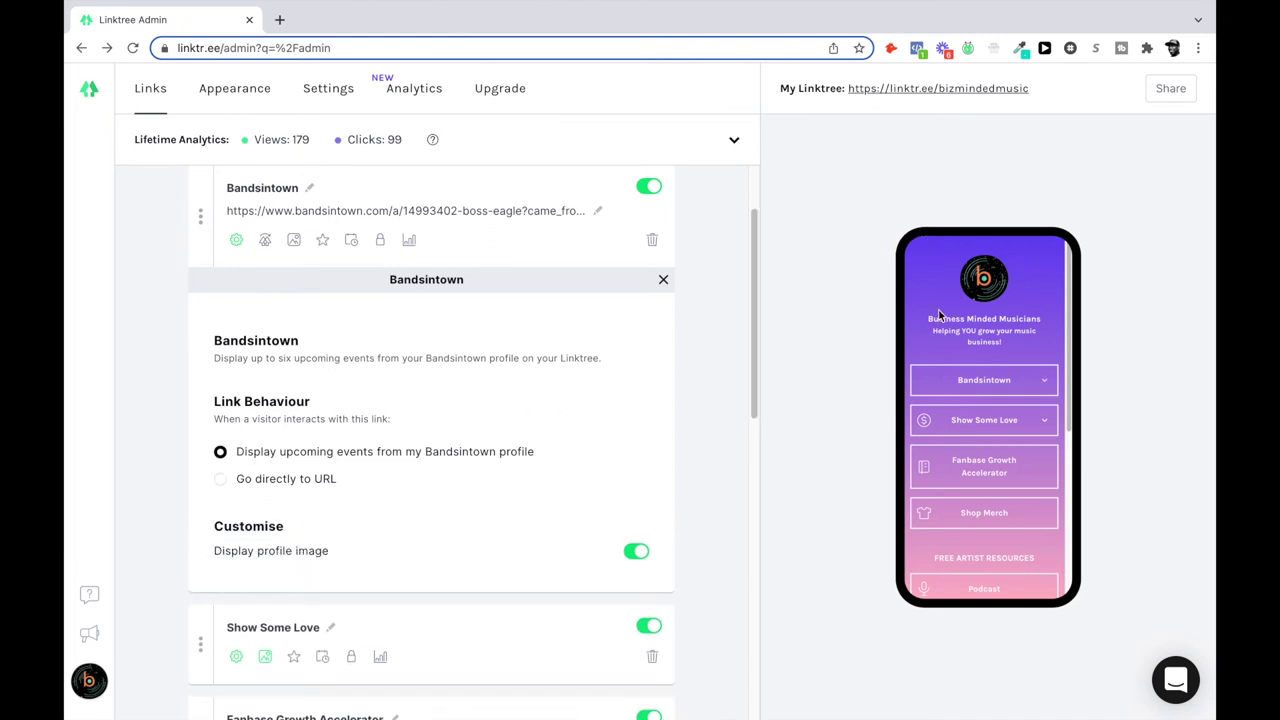
click(935, 88)
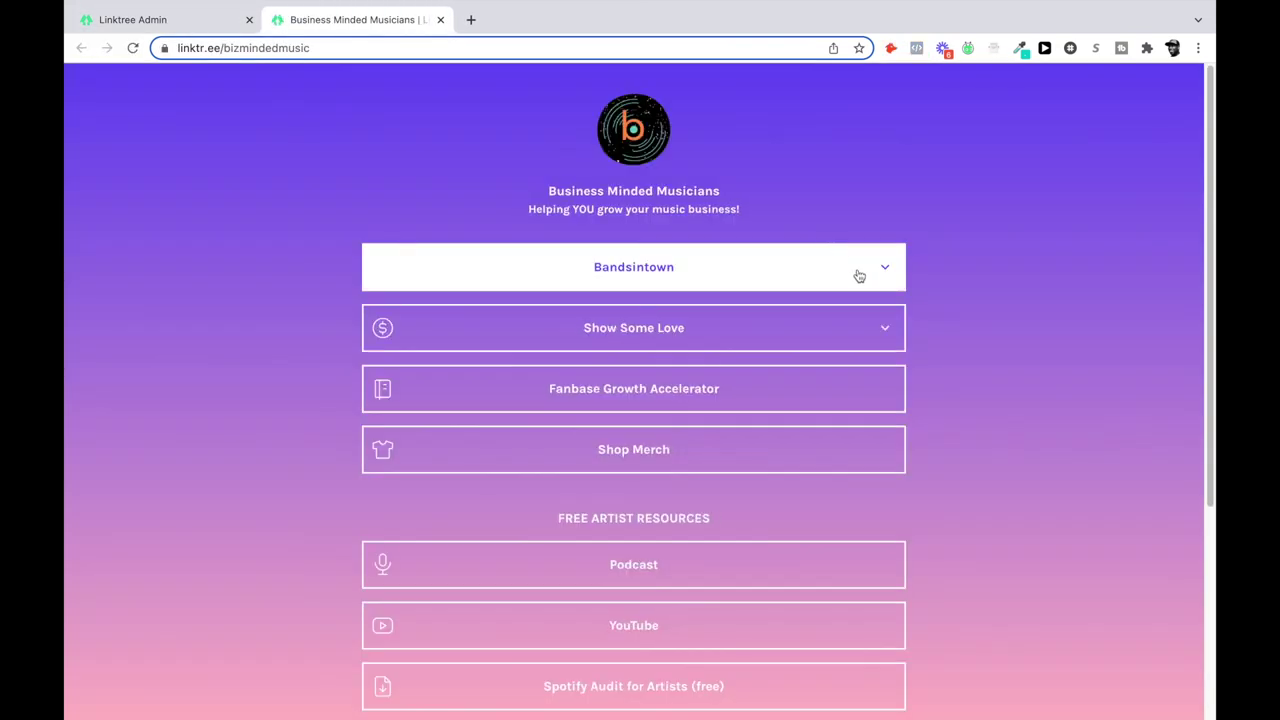
click(860, 275)
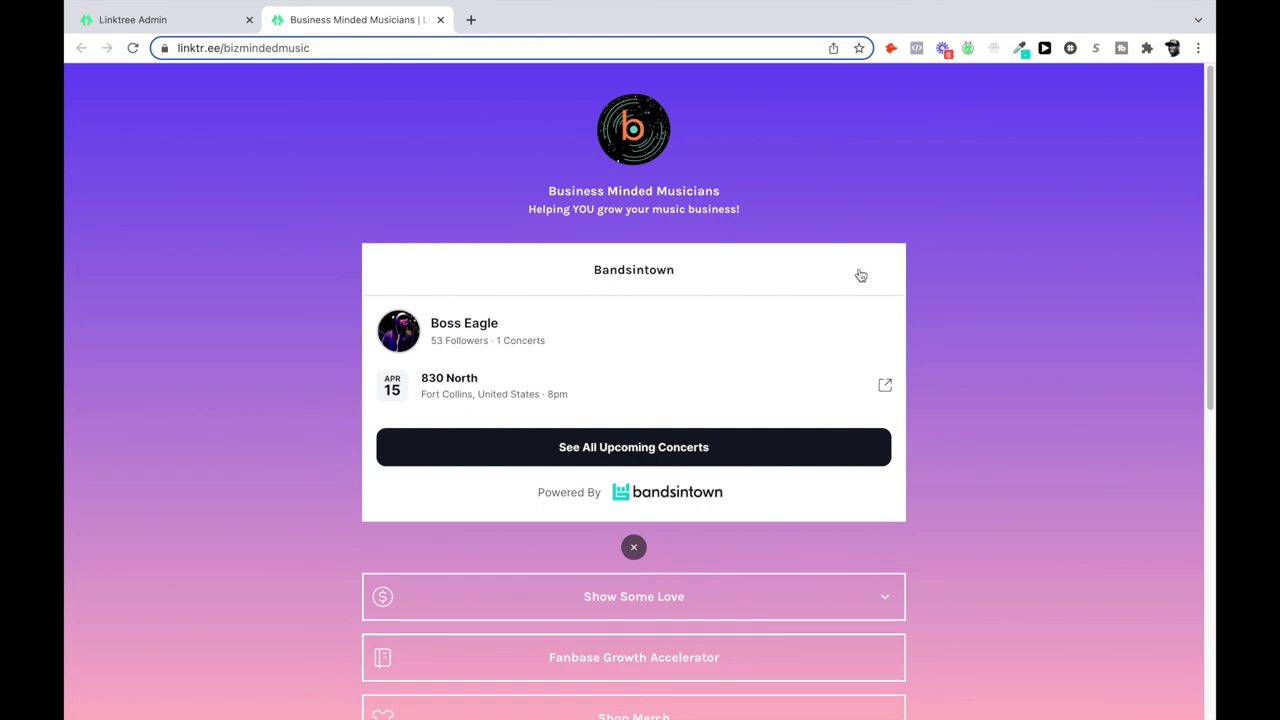